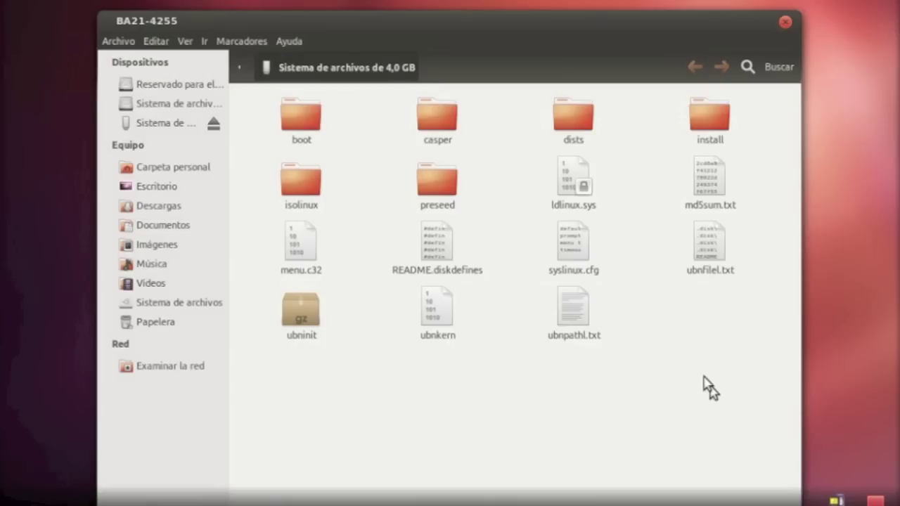
Close the USB drive's file window and open Utilidad de discos
click(786, 23)
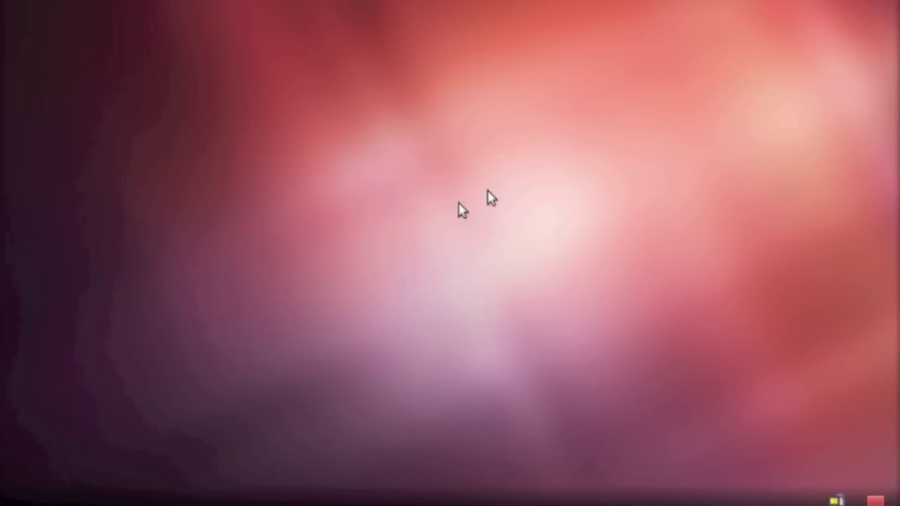
key(super)
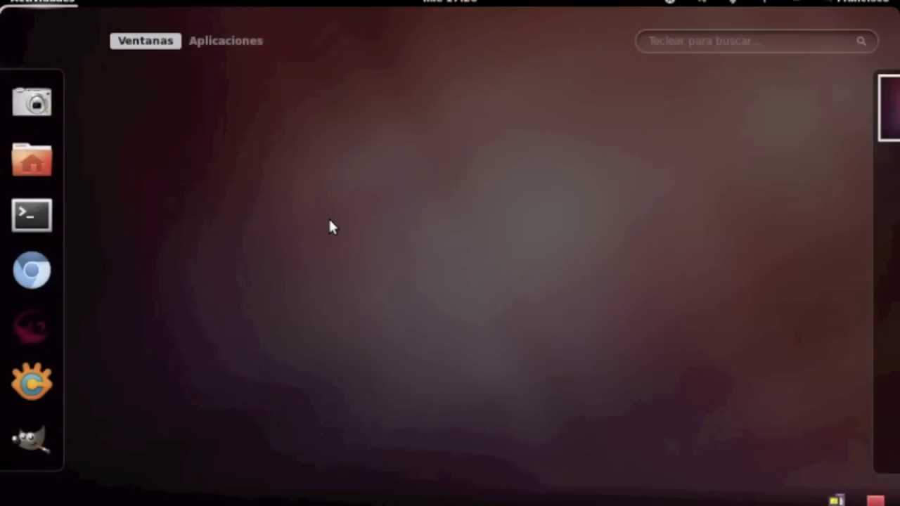
text(utilidad)
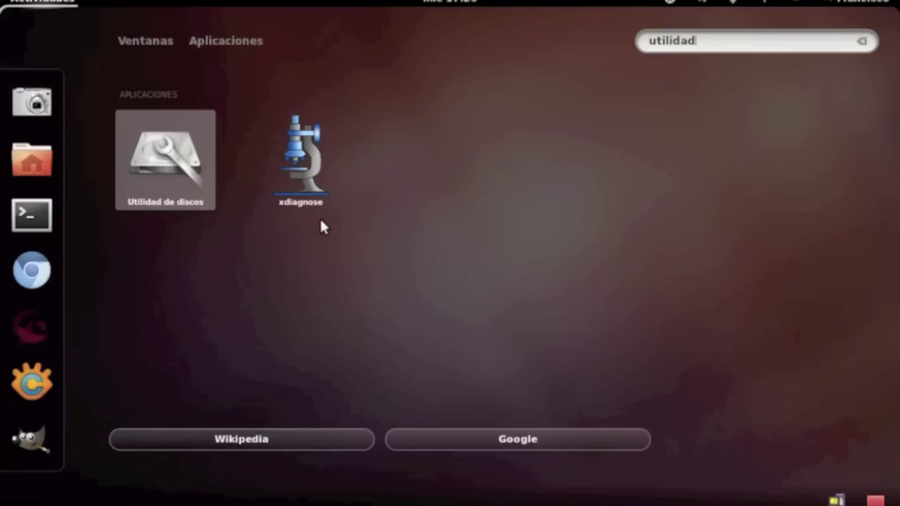
click(152, 163)
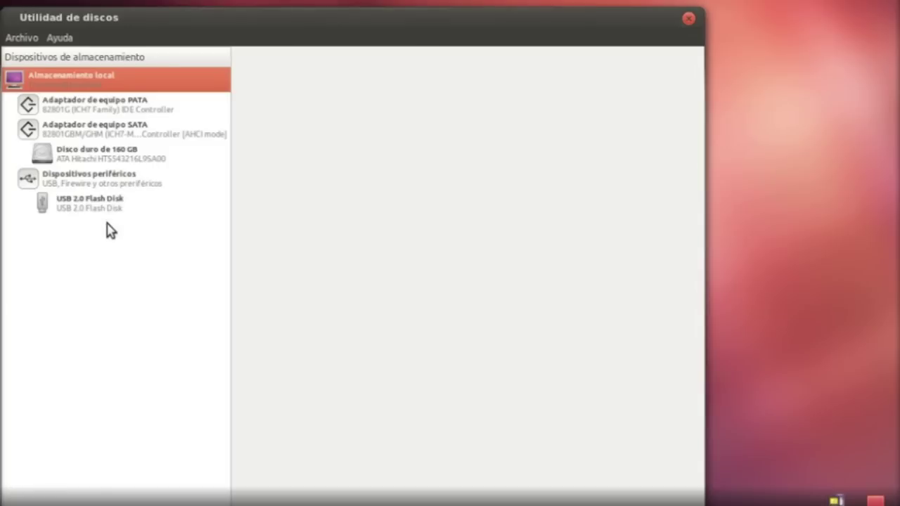
Review the 160 GB hard disk's volumes in a maximized window and select the USB 2.0 Flash Disk
click(103, 156)
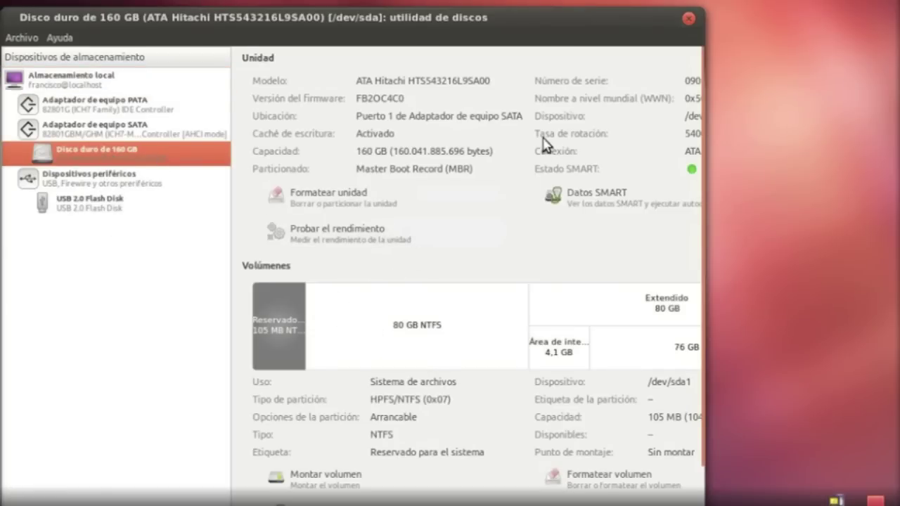
double_click(455, 17)
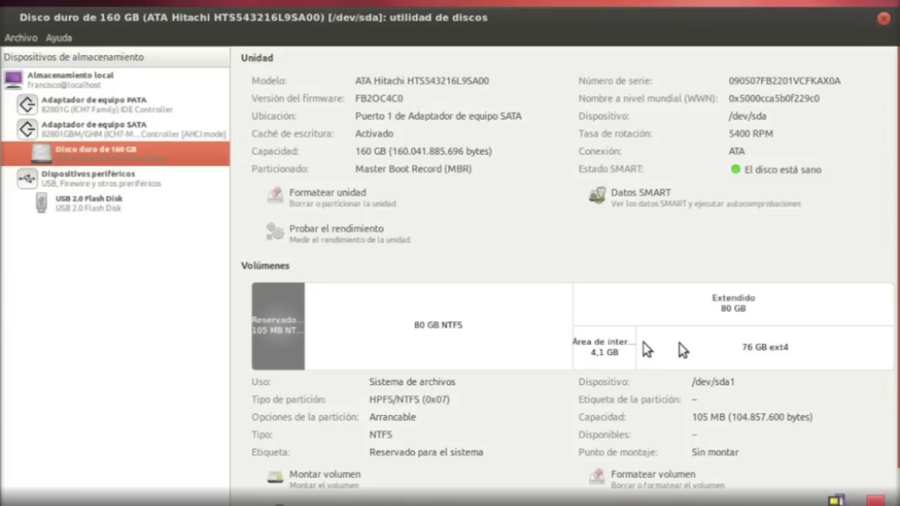
click(107, 208)
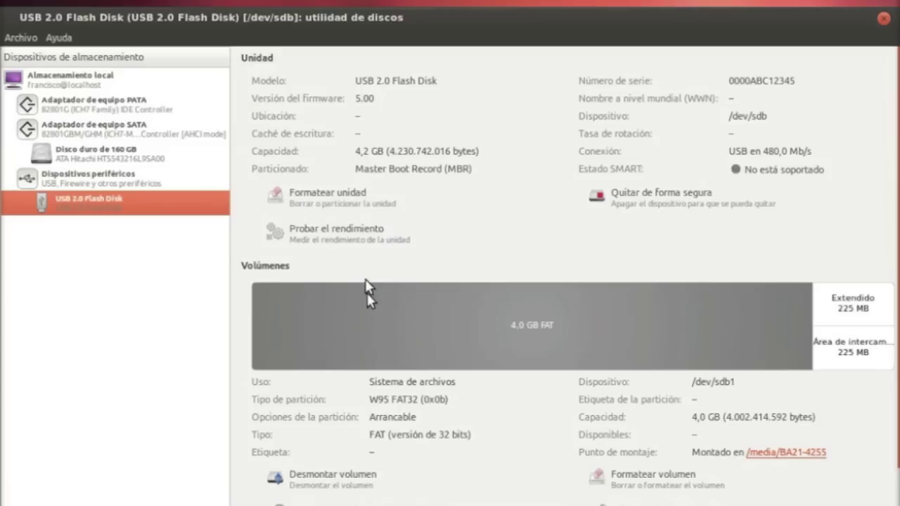
Try to format the whole USB 2.0 Flash Disk with the "No particionar" scheme
click(351, 212)
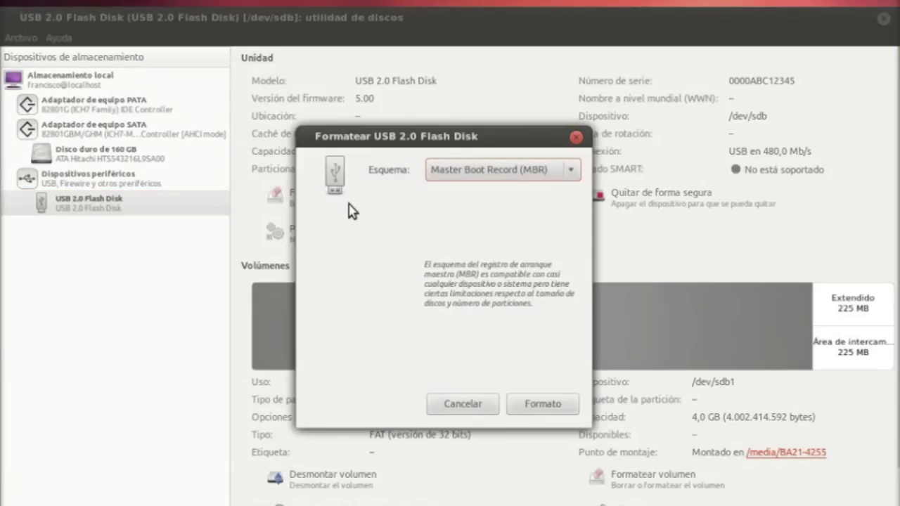
click(570, 173)
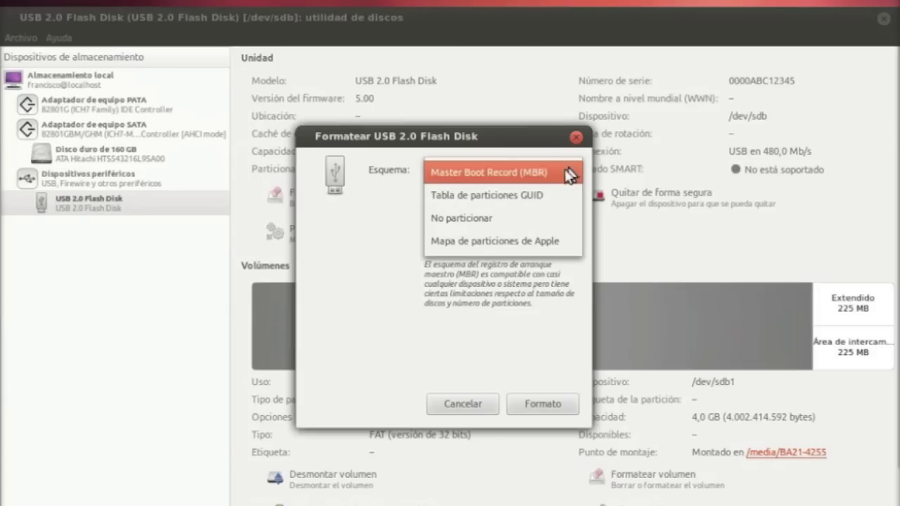
click(518, 218)
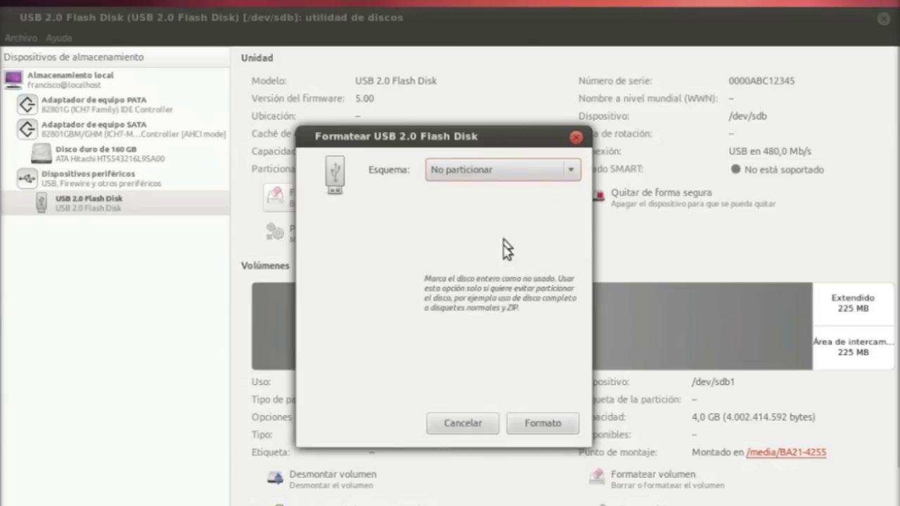
click(565, 426)
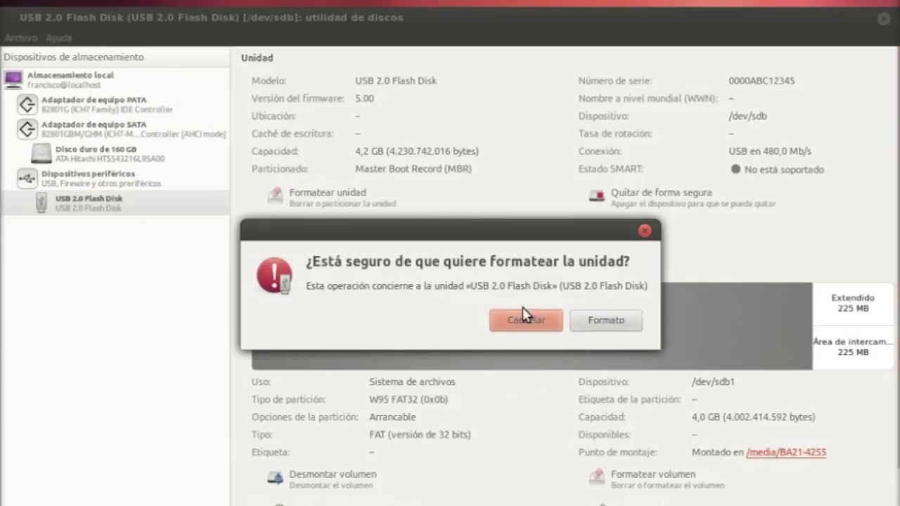
click(605, 327)
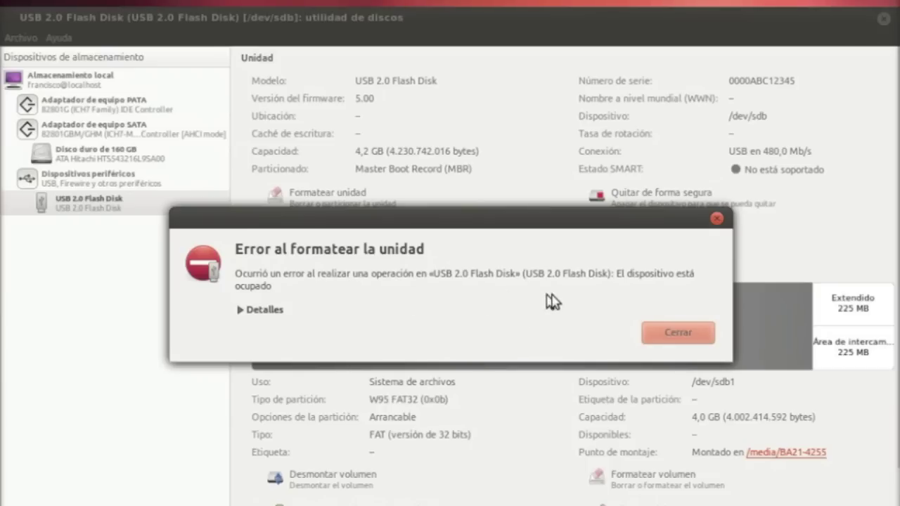
click(661, 329)
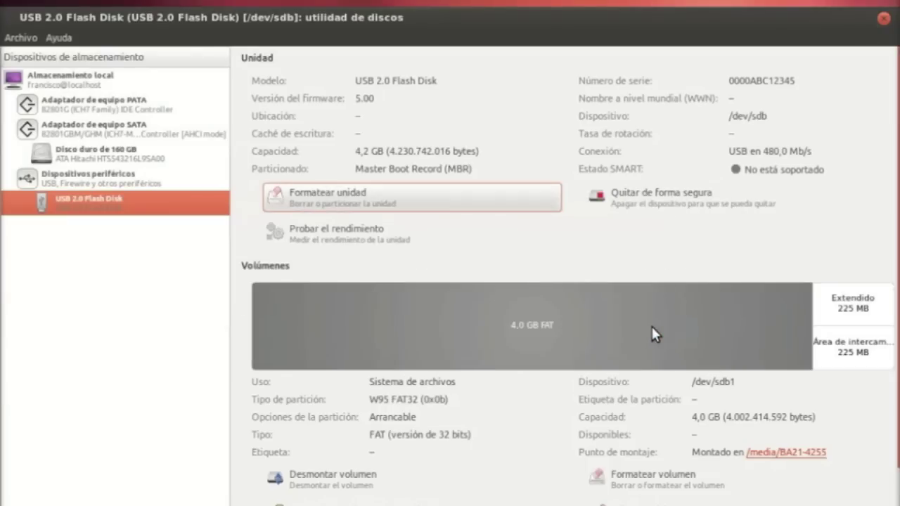
Unmount the flash disk's 4,0 GB FAT volume and dismiss the safe-removal notice
scroll(651, 327, down, 3)
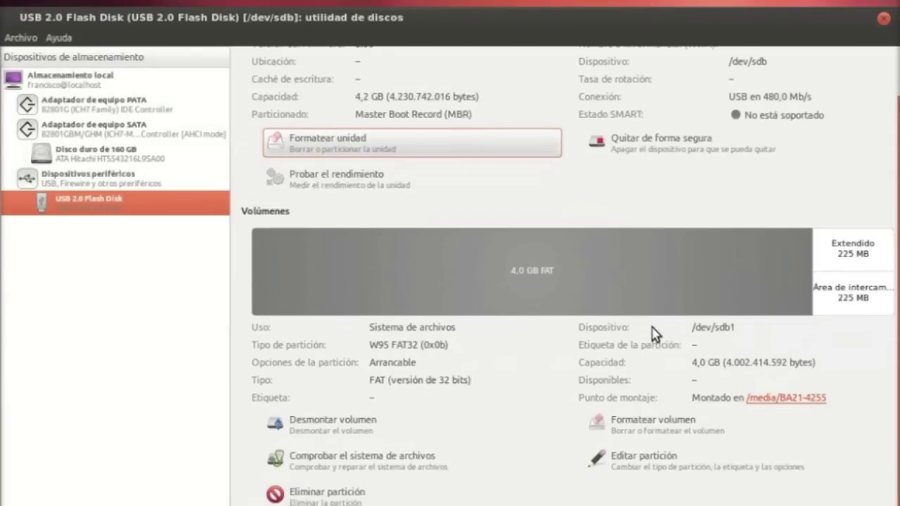
click(300, 431)
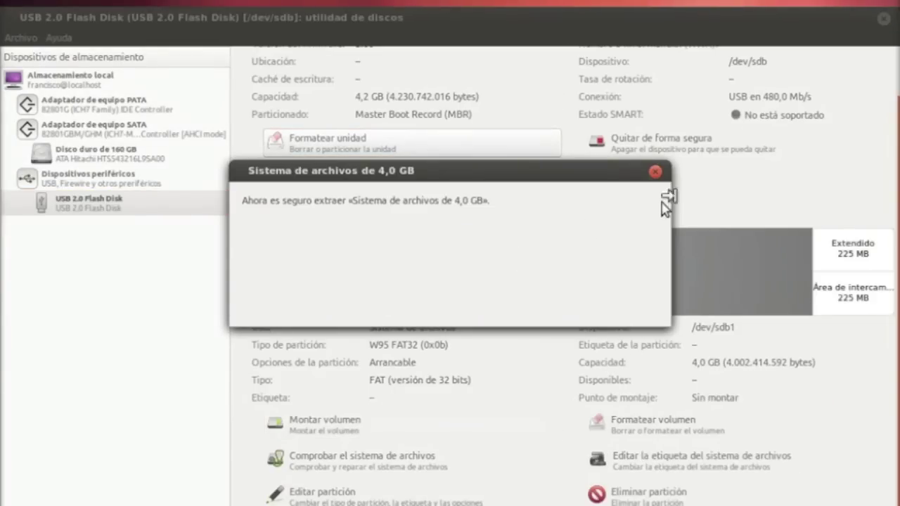
click(655, 172)
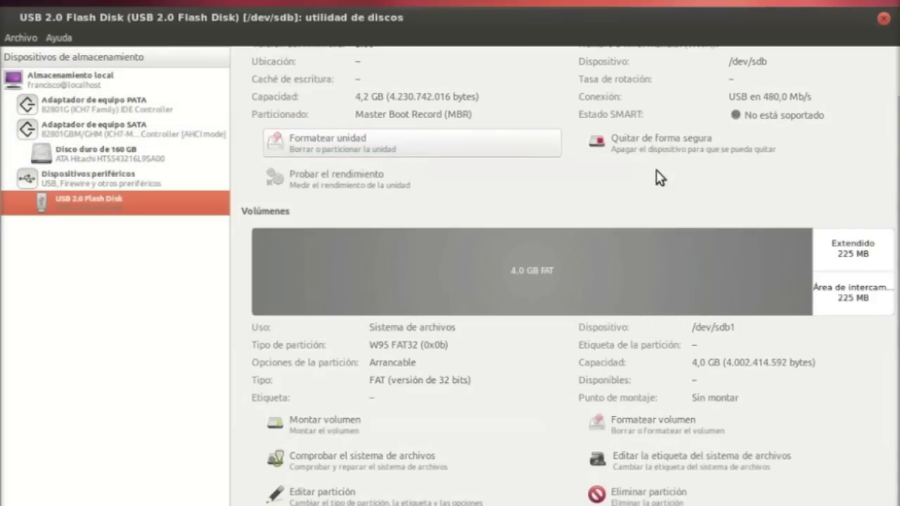
Format the unmounted USB 2.0 Flash Disk using the "No particionar" scheme and confirm the operation
click(408, 145)
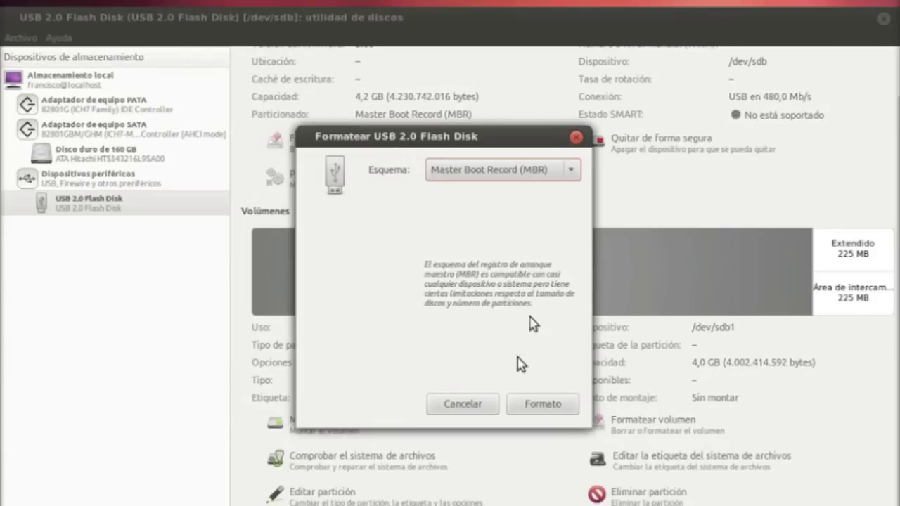
click(575, 175)
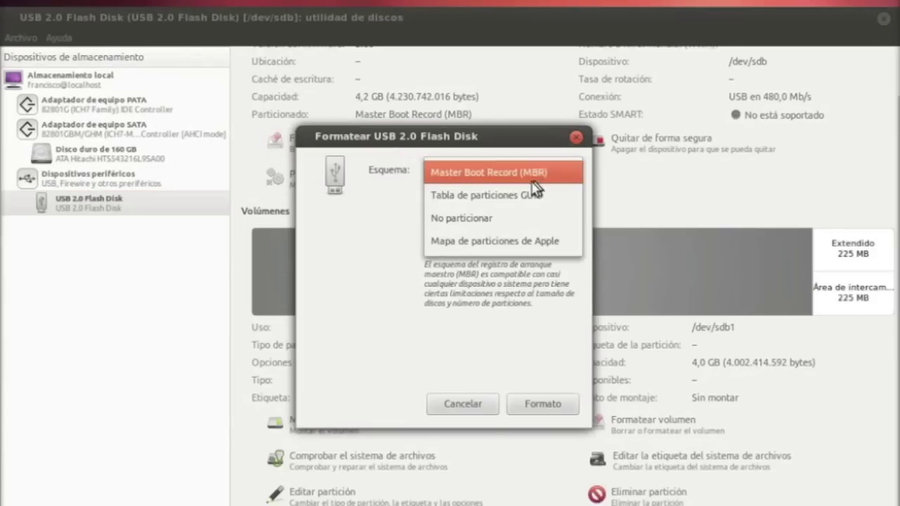
click(495, 218)
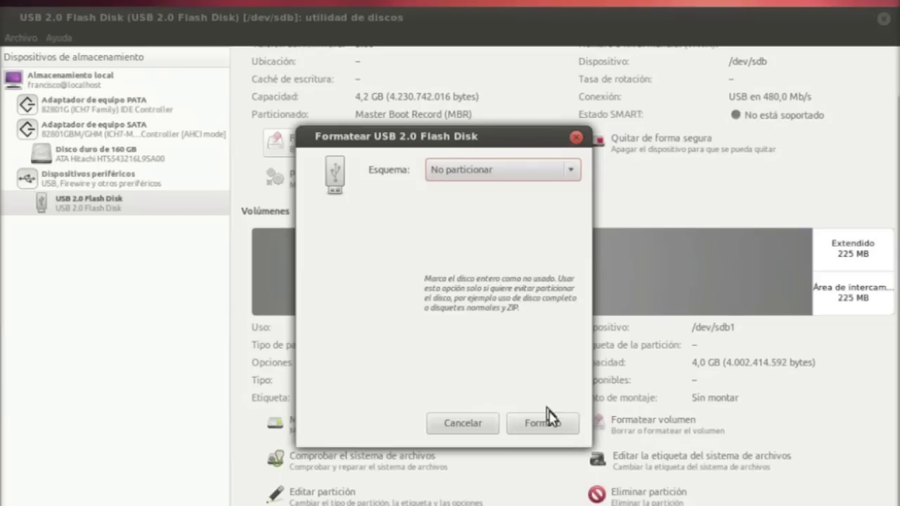
click(555, 424)
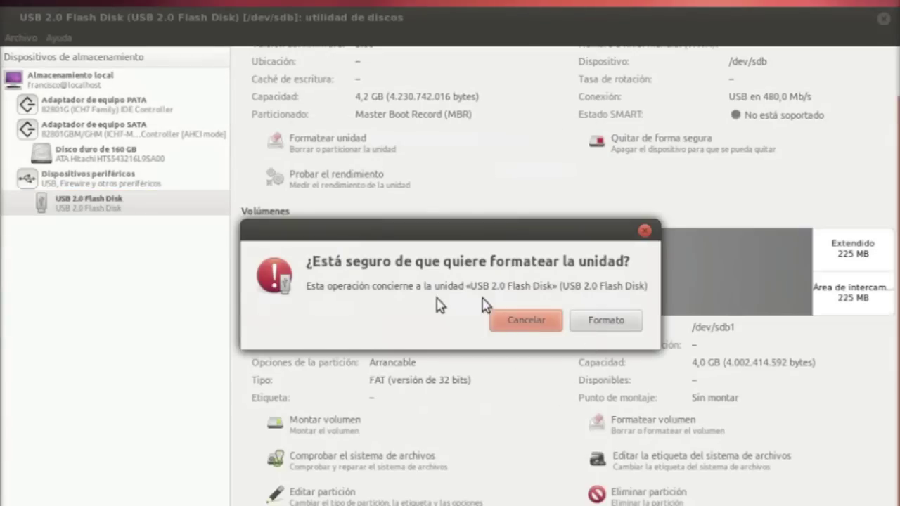
click(597, 321)
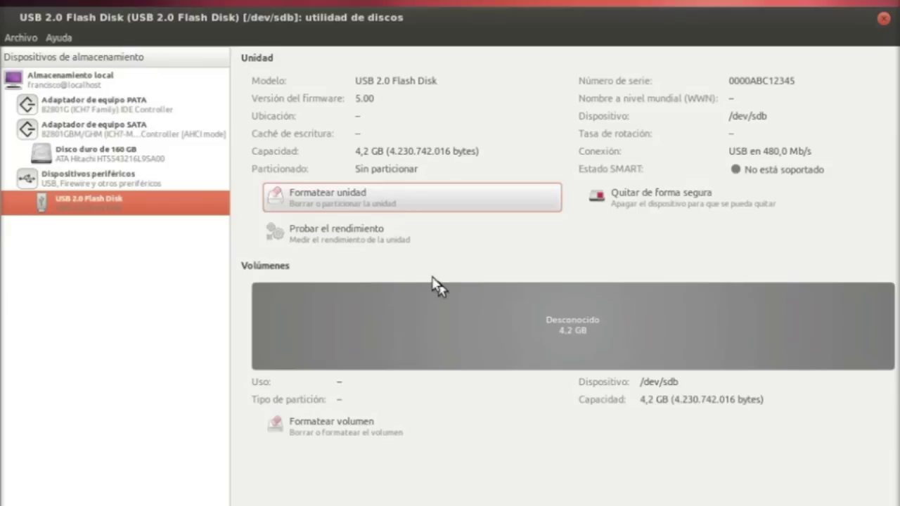
Format the flash disk's full-disk volume as unencrypted FAT with the name "Windows"
click(342, 433)
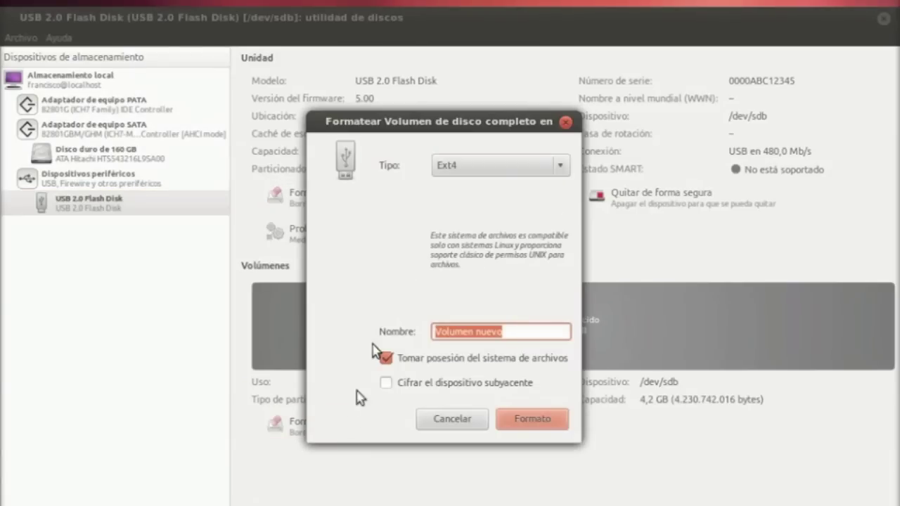
click(566, 171)
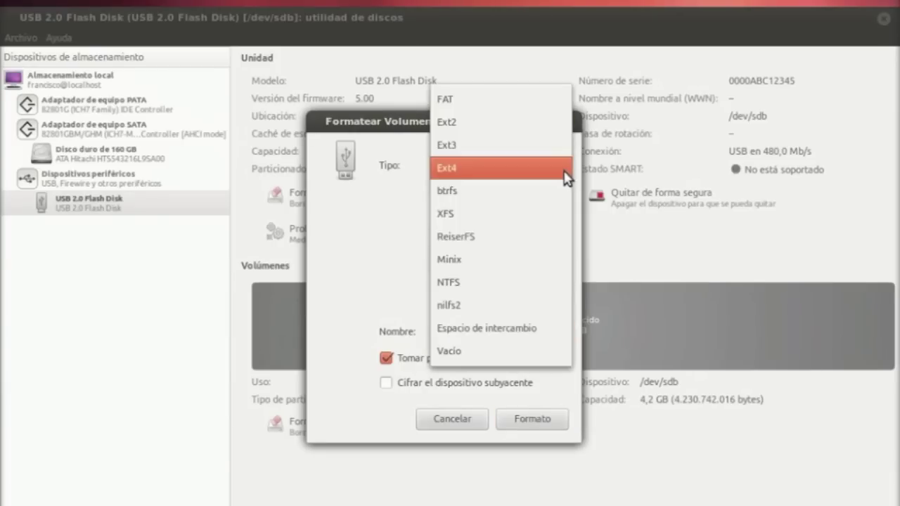
click(514, 106)
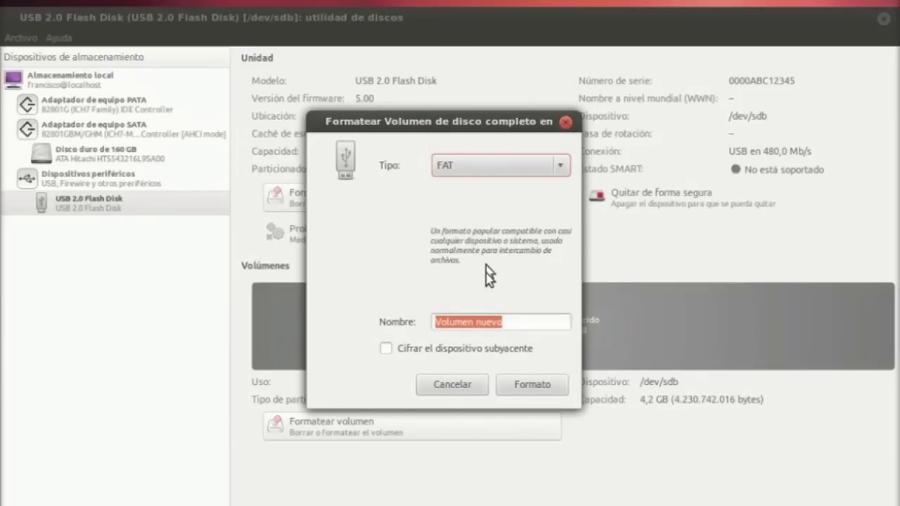
triple_click(493, 319)
click(491, 318)
triple_click(492, 318)
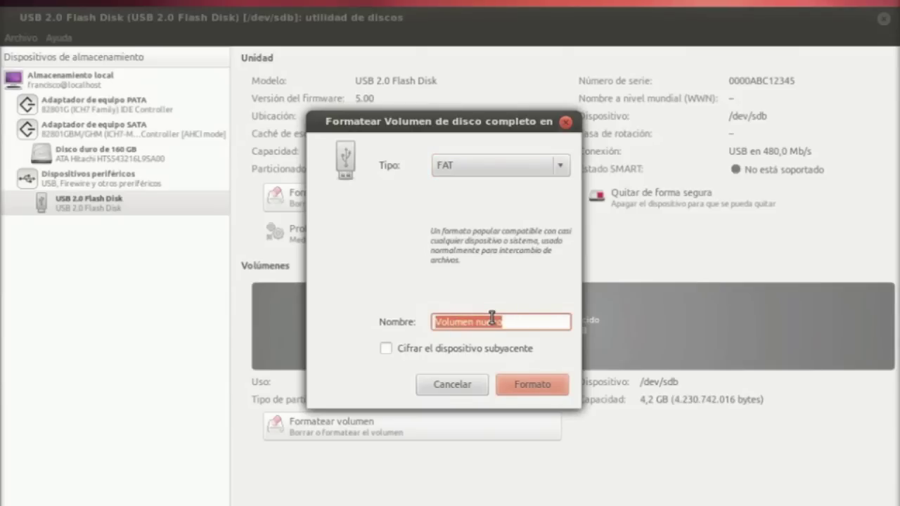
text(Windows)
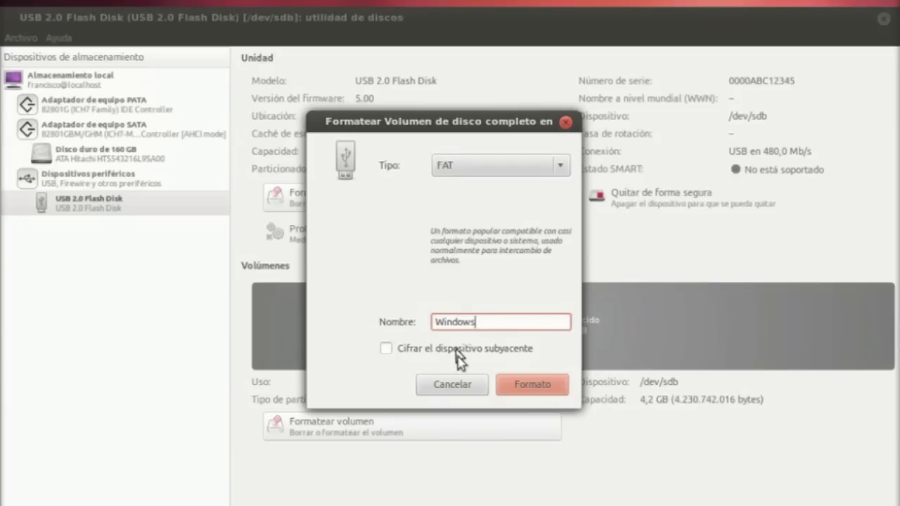
click(519, 389)
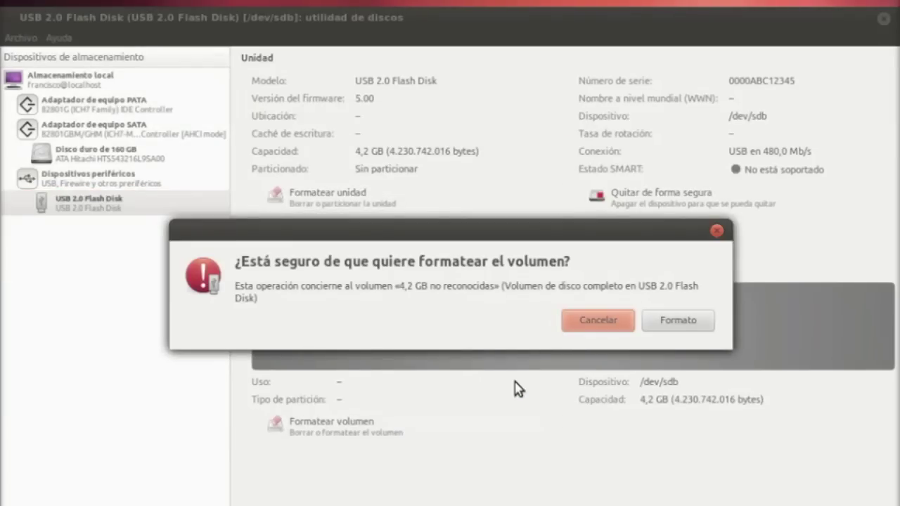
click(656, 321)
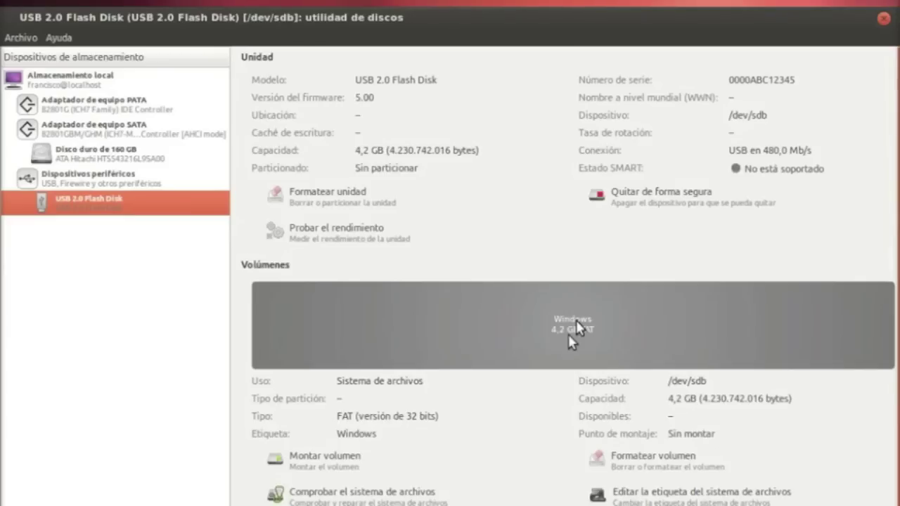
Reformat the whole USB 2.0 Flash Disk with the Master Boot Record (MBR) scheme
click(327, 197)
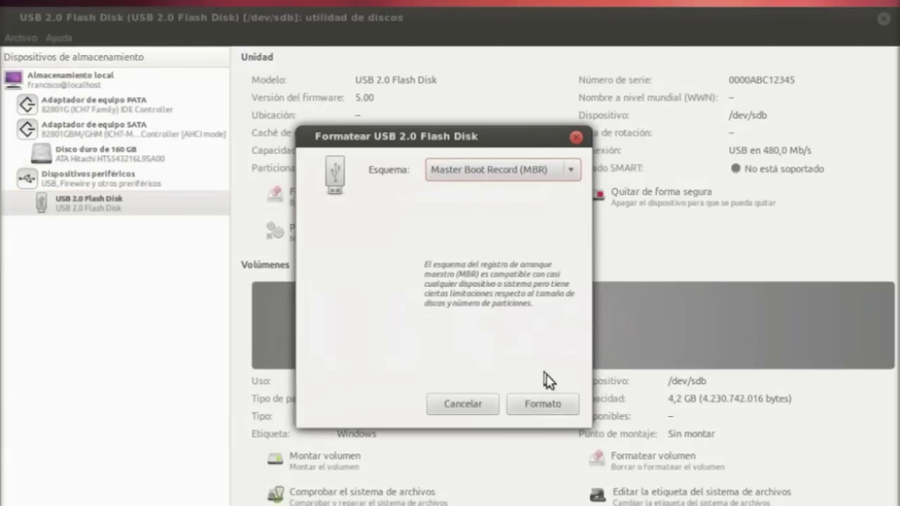
click(557, 402)
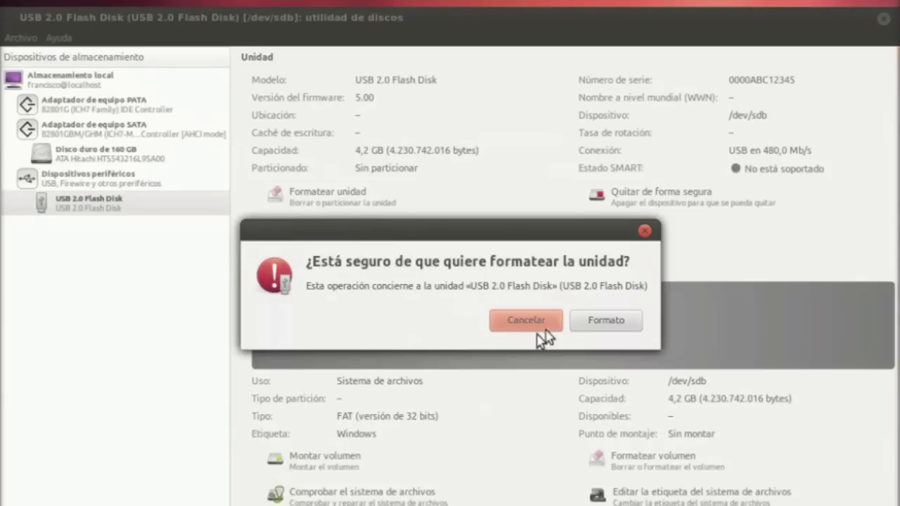
click(622, 321)
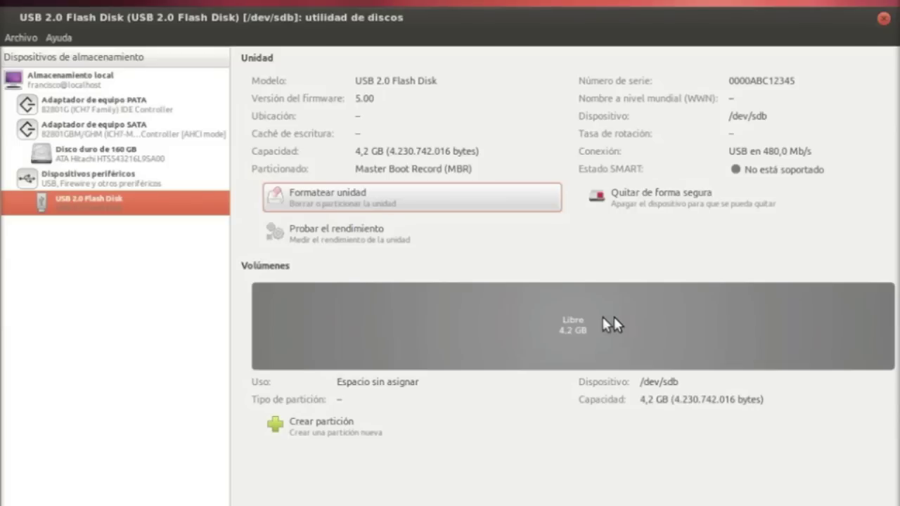
Create a 2,115 GB Ext4 partition named "Linux" in the flash disk's free space, keeping ownership of the file system
click(334, 424)
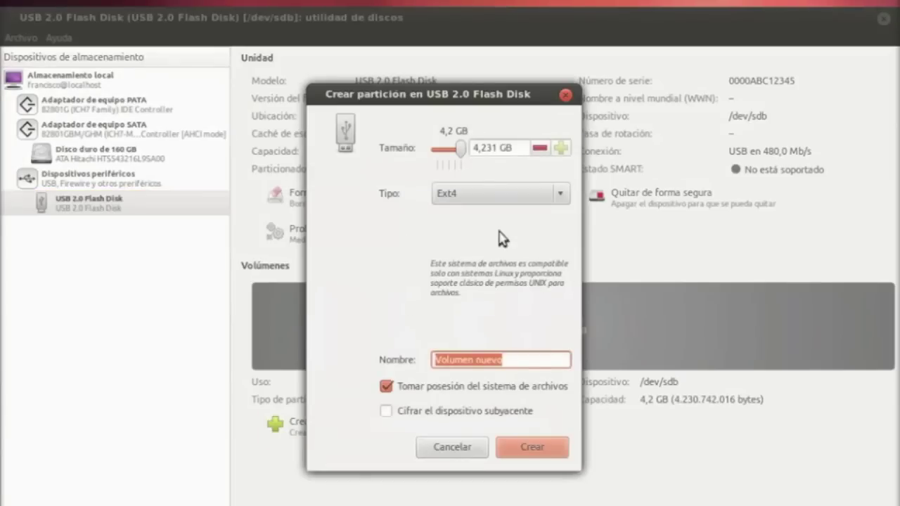
drag(461, 149, 448, 155)
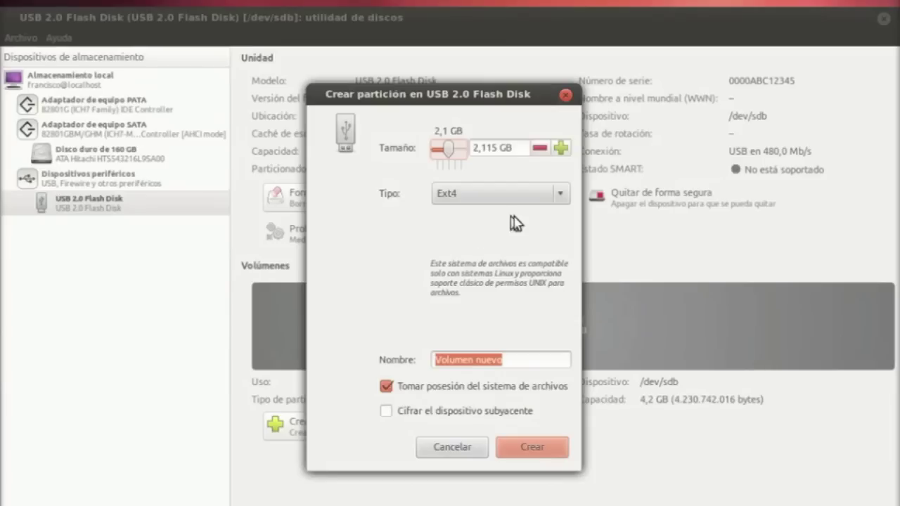
click(483, 360)
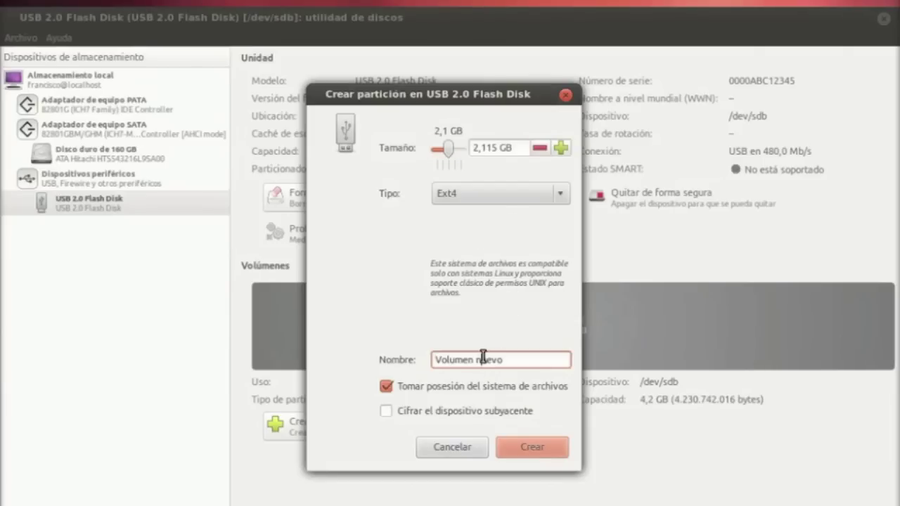
triple_click(483, 359)
text(Linux)
click(531, 450)
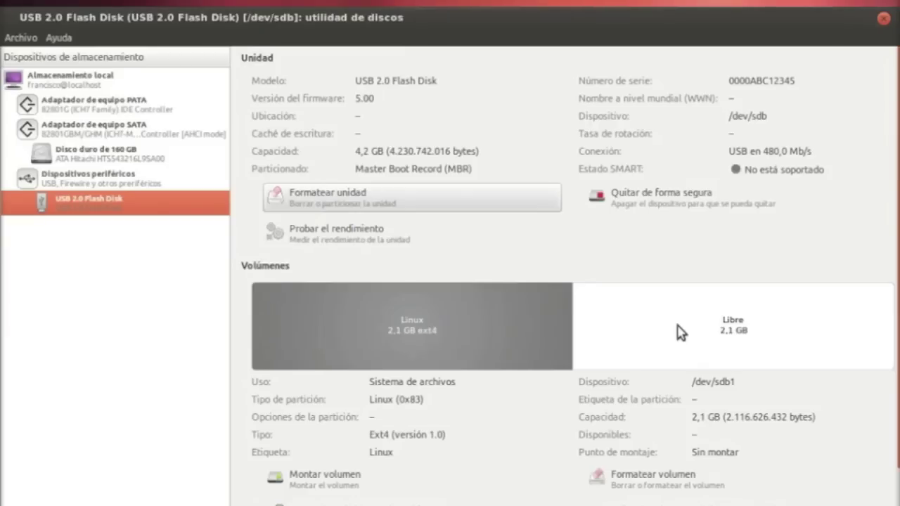
Start a new partition in the flash disk's remaining free space and set its type to FAT
scroll(635, 355, down, 1)
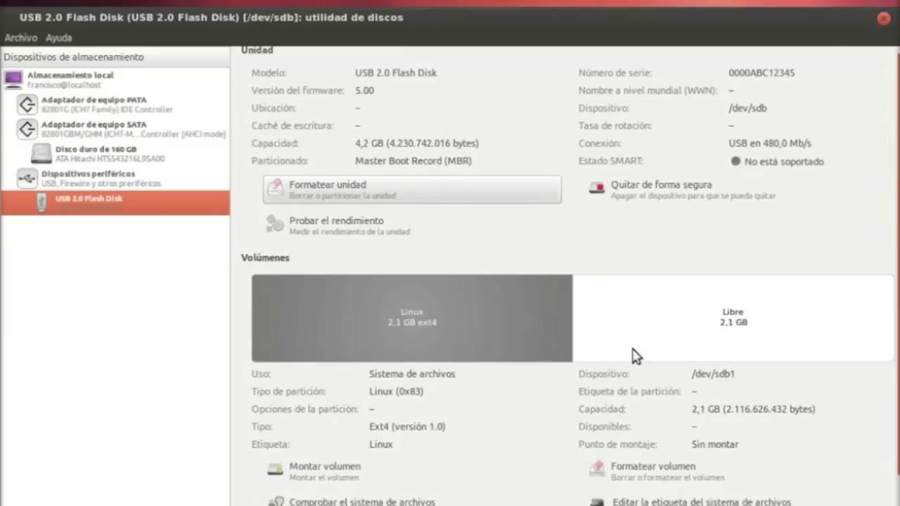
scroll(632, 356, down, 2)
click(683, 277)
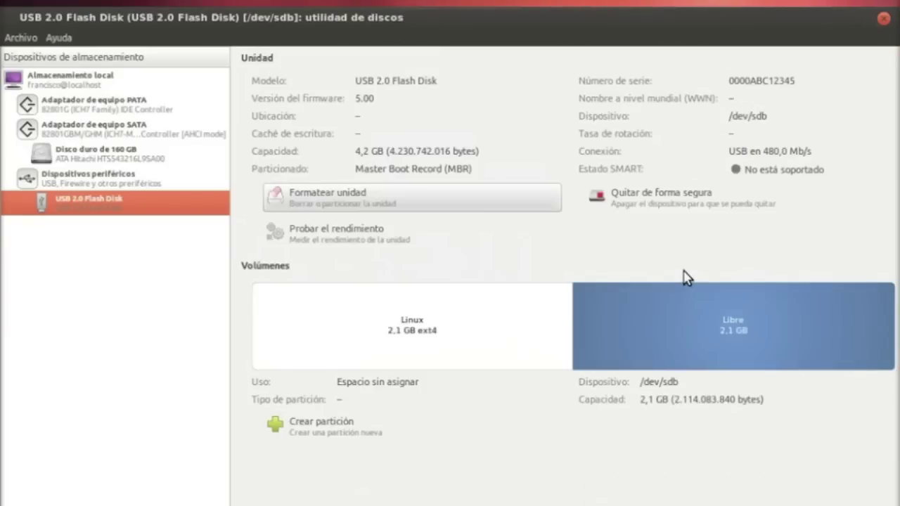
click(305, 440)
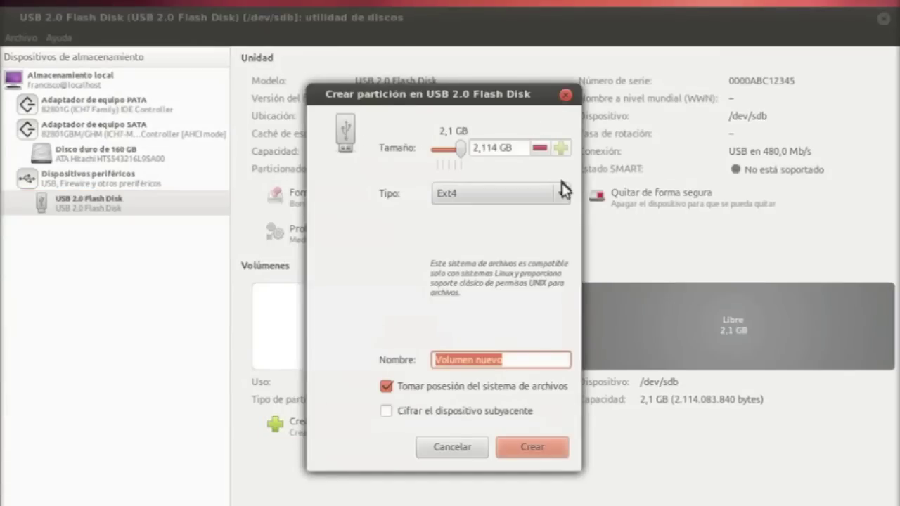
click(562, 202)
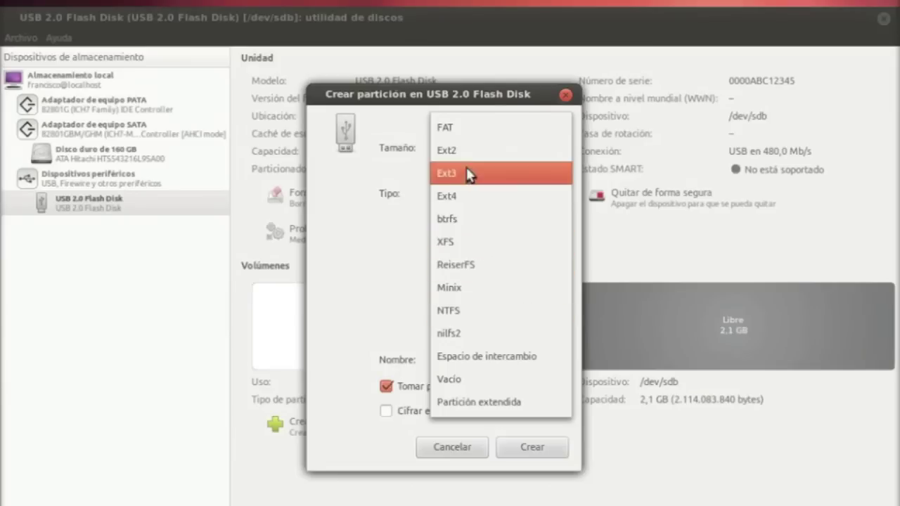
key(Escape)
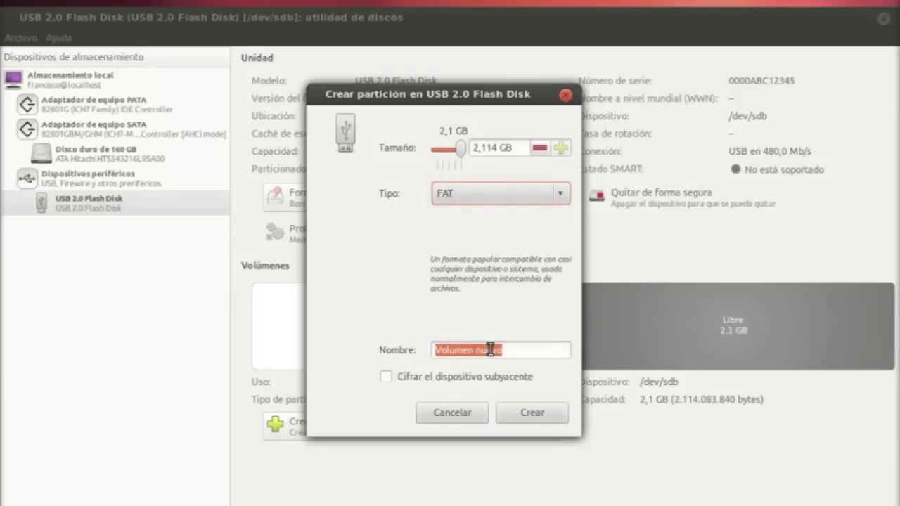
Name the new 2,114 GB FAT partition "Windows" and create it without encrypting the underlying device
click(512, 349)
key(BackSpace)
key(BackSpace)
key(BackSpace)
key(BackSpace)
key(BackSpace)
key(BackSpace)
key(BackSpace)
key(BackSpace)
key(BackSpace)
key(BackSpace)
key(BackSpace)
key(BackSpace)
text(Windows)
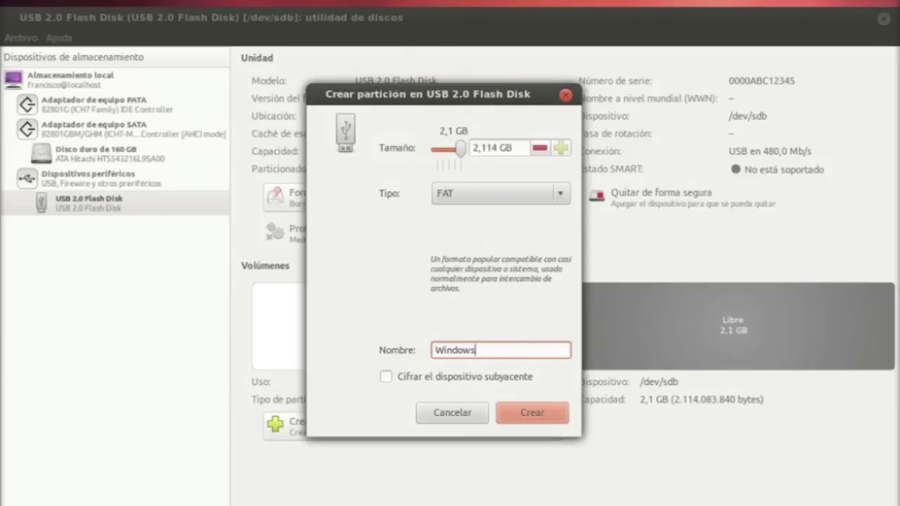
click(556, 419)
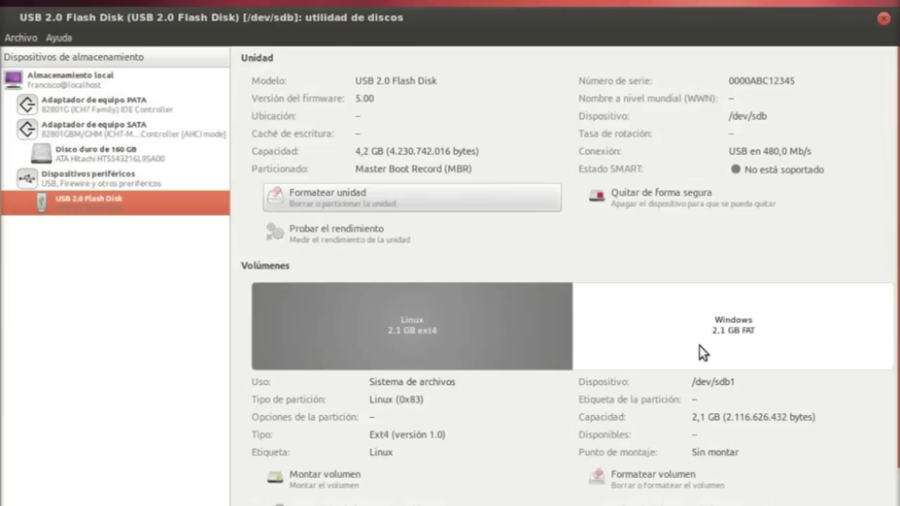
Examine the details of the Windows and Linux partitions, including their device paths, and close the disk utility
click(699, 342)
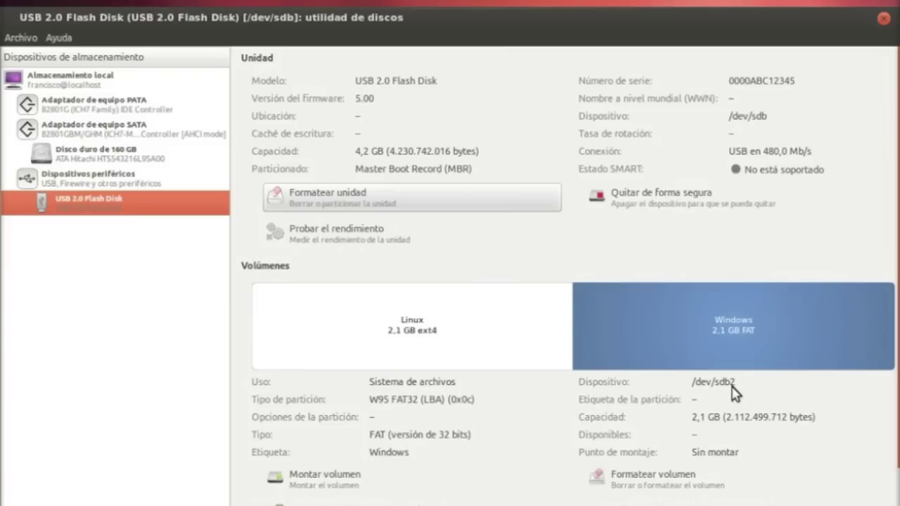
click(501, 328)
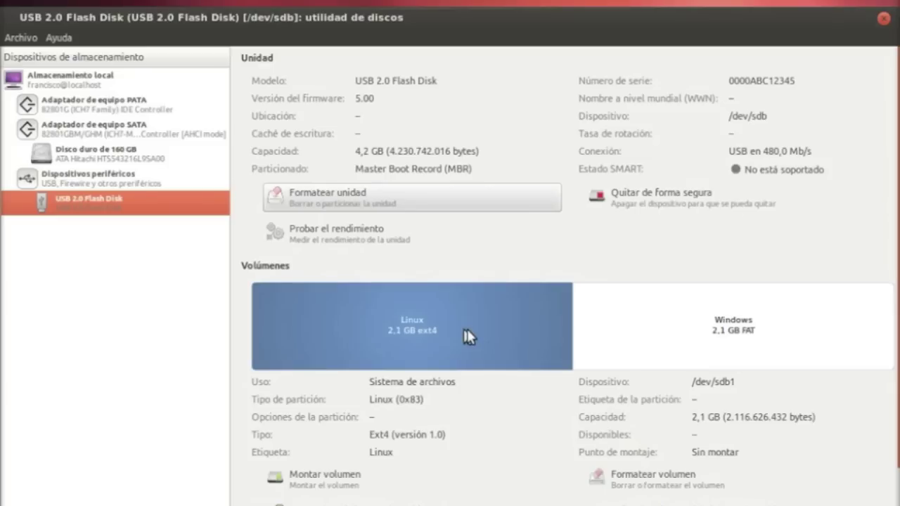
click(727, 396)
click(883, 20)
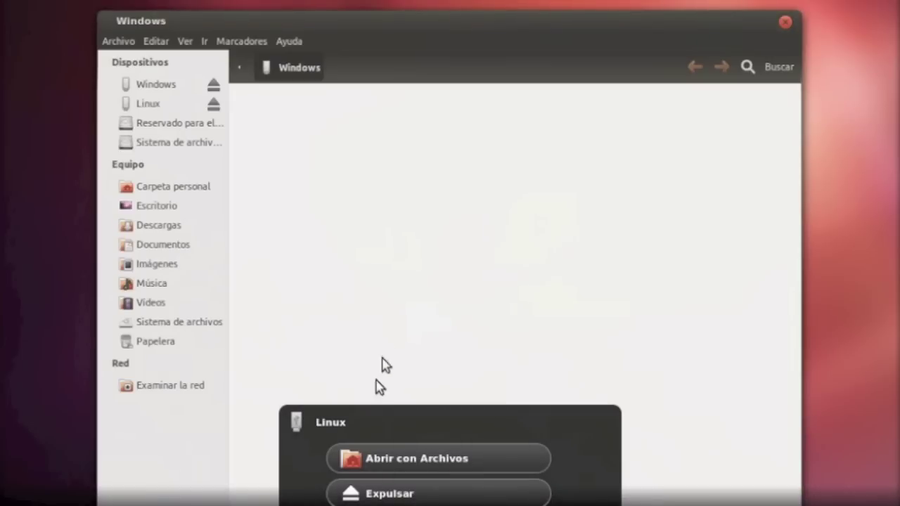
Open the mounted Linux volume with Archivos and arrange the Windows and Linux volume windows side by side
click(390, 462)
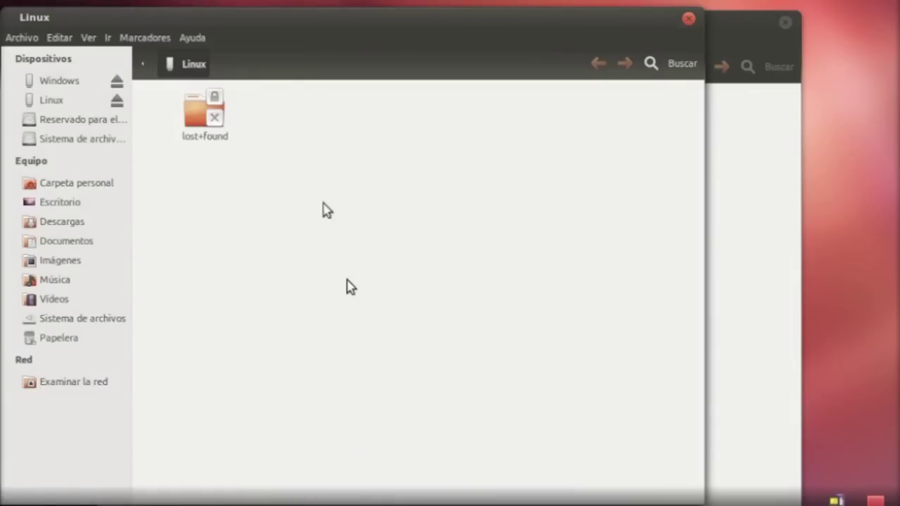
drag(268, 35, 899, 39)
drag(338, 25, 4, 40)
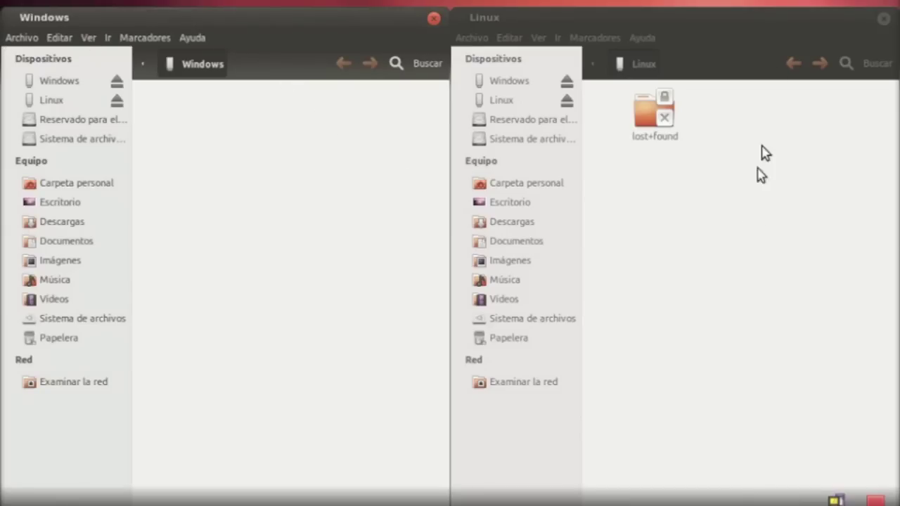
Take the Linux and Windows volume windows out of the side-by-side layout and close both
drag(773, 28, 603, 67)
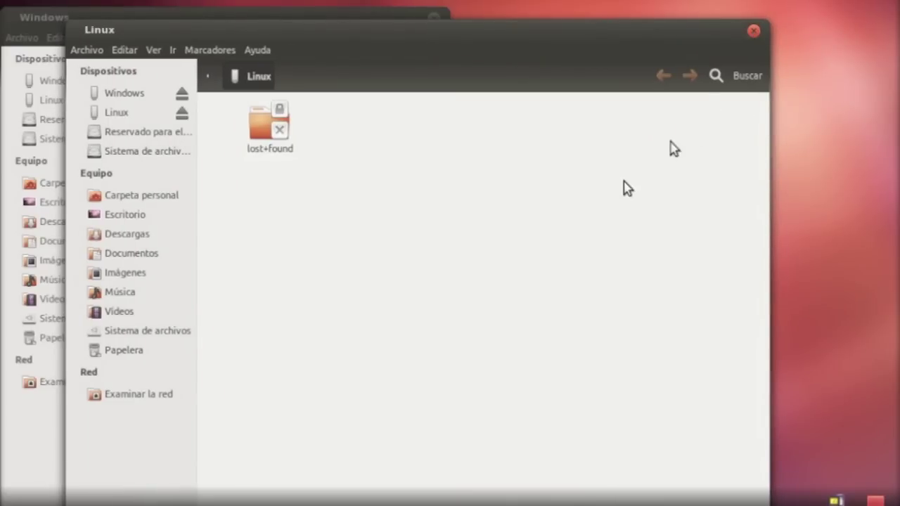
click(753, 31)
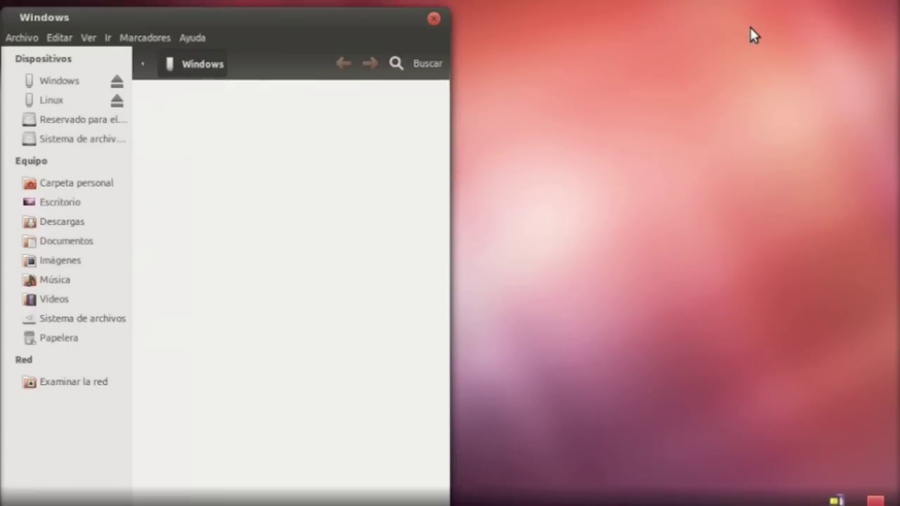
drag(336, 29, 495, 20)
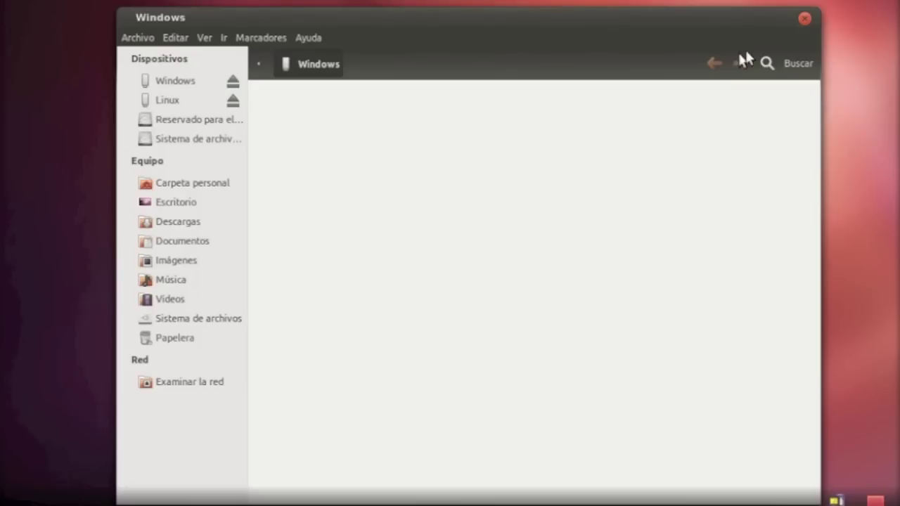
click(804, 19)
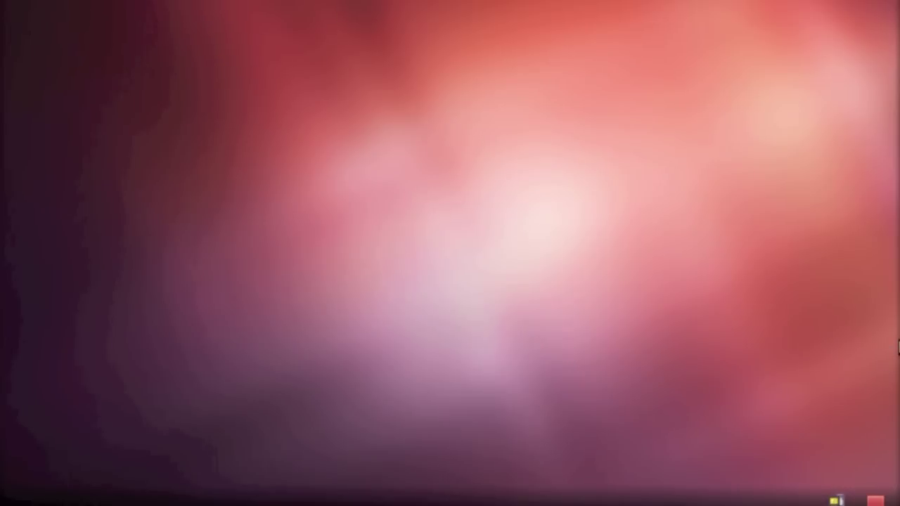
click(875, 500)
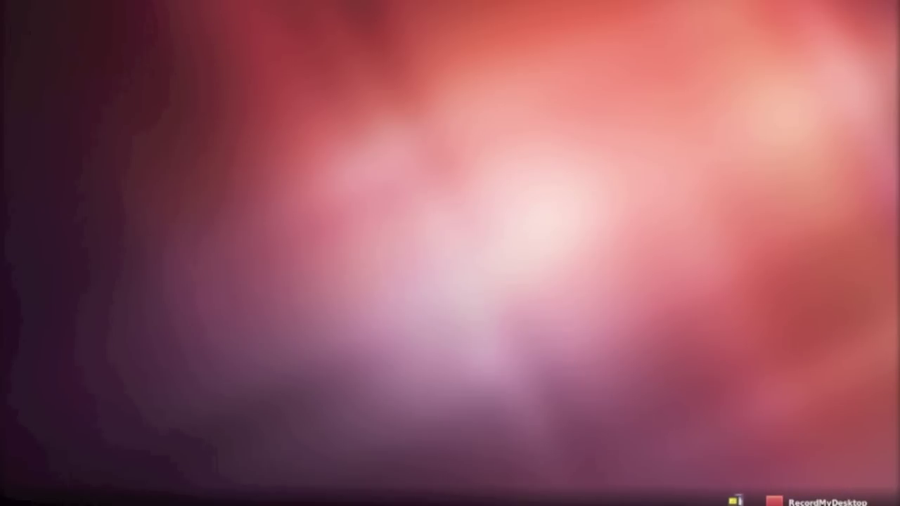